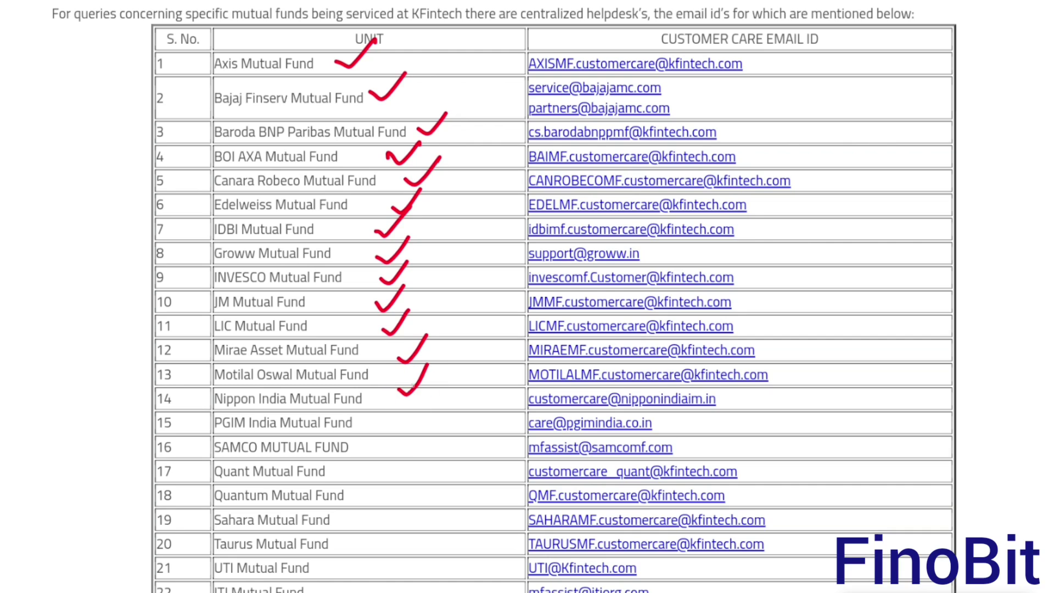
# Step: Review the list of mutual funds serviced by KFintech
pyautogui.moveTo(448, 283)
pyautogui.mouseDown()
pyautogui.moveTo(447, 478)
pyautogui.moveTo(465, 456)
pyautogui.mouseUp()
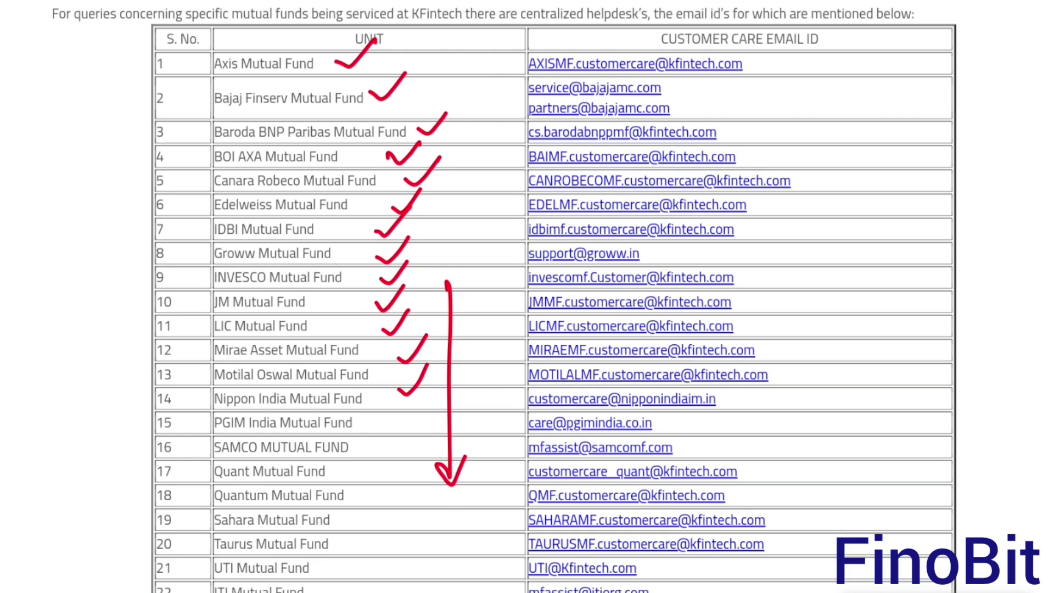
pyautogui.moveTo(127, 52)
pyautogui.mouseDown()
pyautogui.moveTo(100, 349)
pyautogui.moveTo(119, 314)
pyautogui.mouseUp()
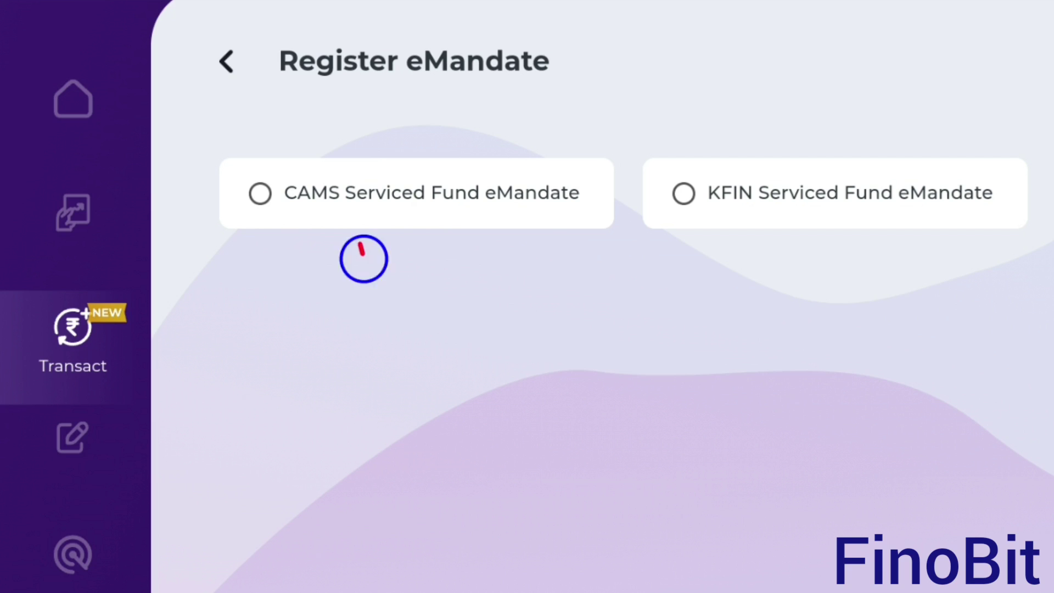
# Step: Choose CAMS Serviced Fund eMandate as the type of mandate to register
pyautogui.moveTo(371, 324)
pyautogui.mouseDown()
pyautogui.moveTo(364, 242)
pyautogui.moveTo(389, 266)
pyautogui.mouseUp()
pyautogui.moveTo(733, 239); pyautogui.dragTo(741, 314)
pyautogui.moveTo(720, 266); pyautogui.dragTo(754, 258)
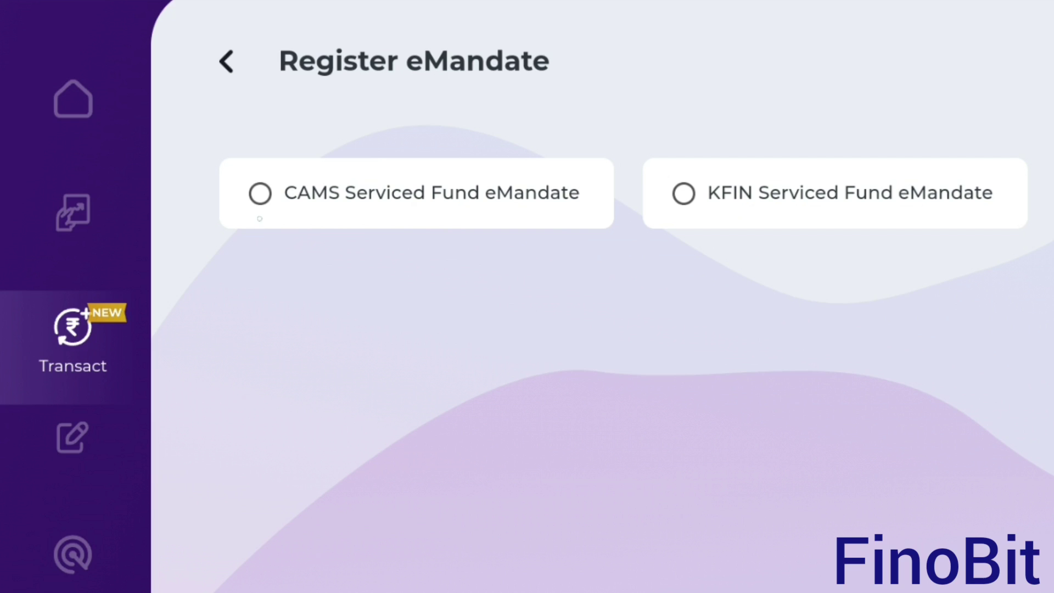
pyautogui.moveTo(258, 191); pyautogui.dragTo(273, 187)
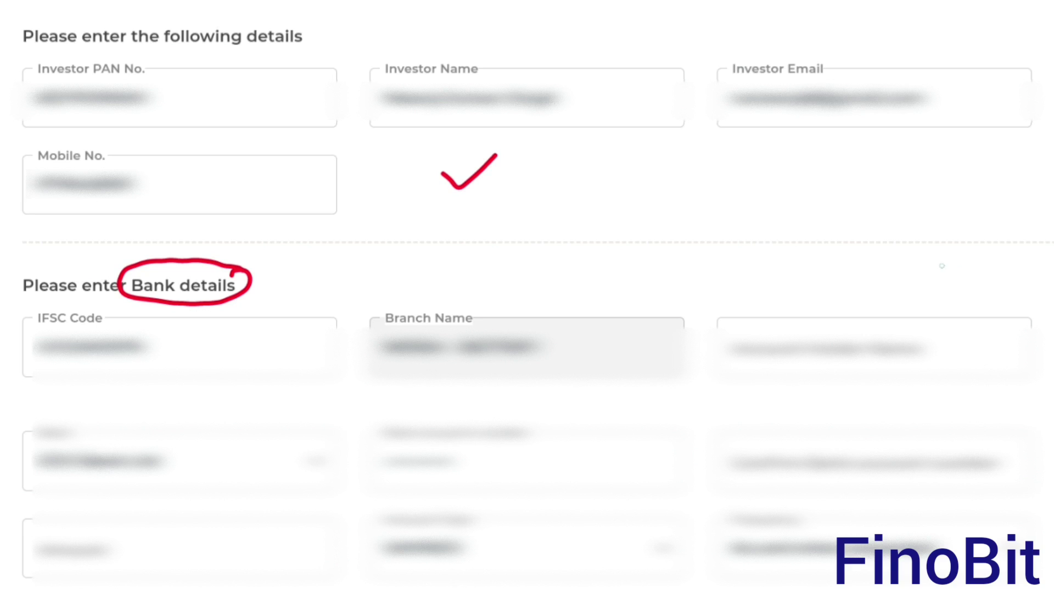
# Step: Review the CAMS eMandate's bank and mandate details, including the initiating party and category on the bank's Mandate Registration Form
pyautogui.moveTo(927, 231)
pyautogui.mouseDown()
pyautogui.moveTo(934, 273)
pyautogui.moveTo(942, 263)
pyautogui.mouseUp()
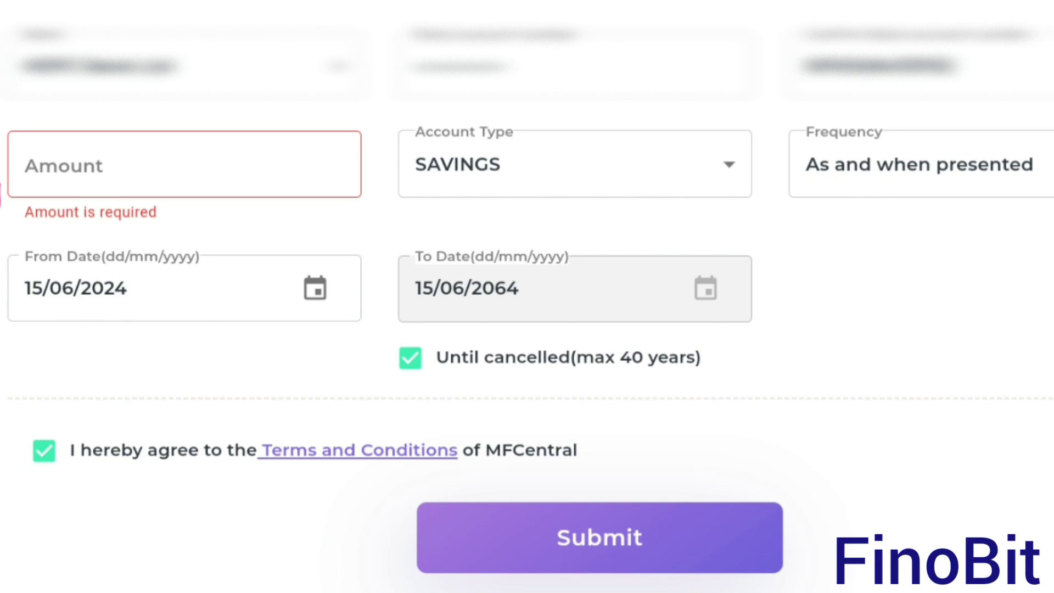
pyautogui.moveTo(890, 230)
pyautogui.mouseDown()
pyautogui.moveTo(893, 291)
pyautogui.moveTo(909, 236)
pyautogui.mouseUp()
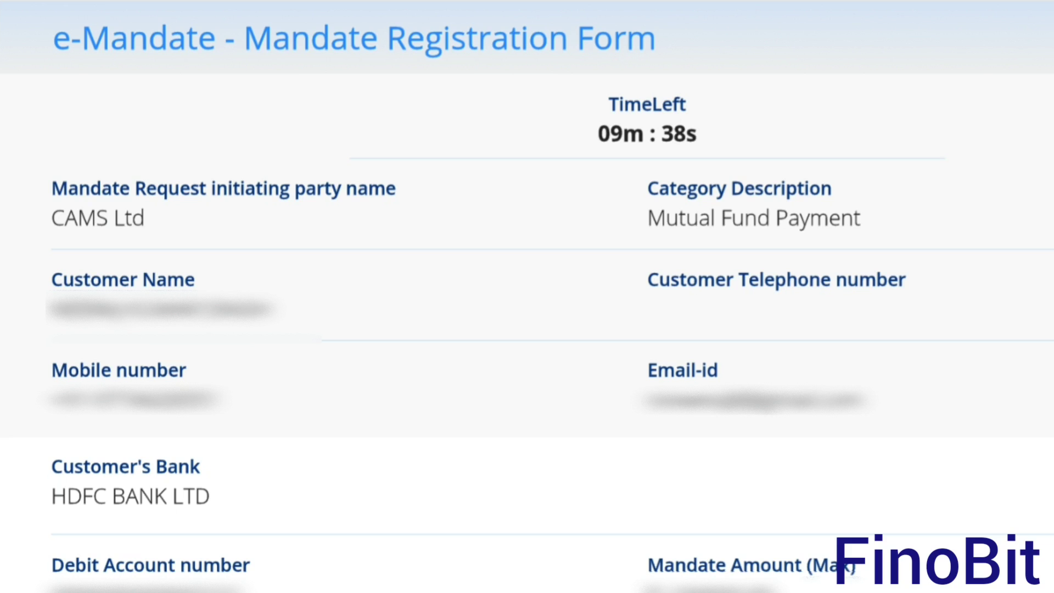
pyautogui.moveTo(688, 86)
pyautogui.mouseDown()
pyautogui.moveTo(588, 90)
pyautogui.moveTo(681, 149)
pyautogui.moveTo(674, 87)
pyautogui.mouseUp()
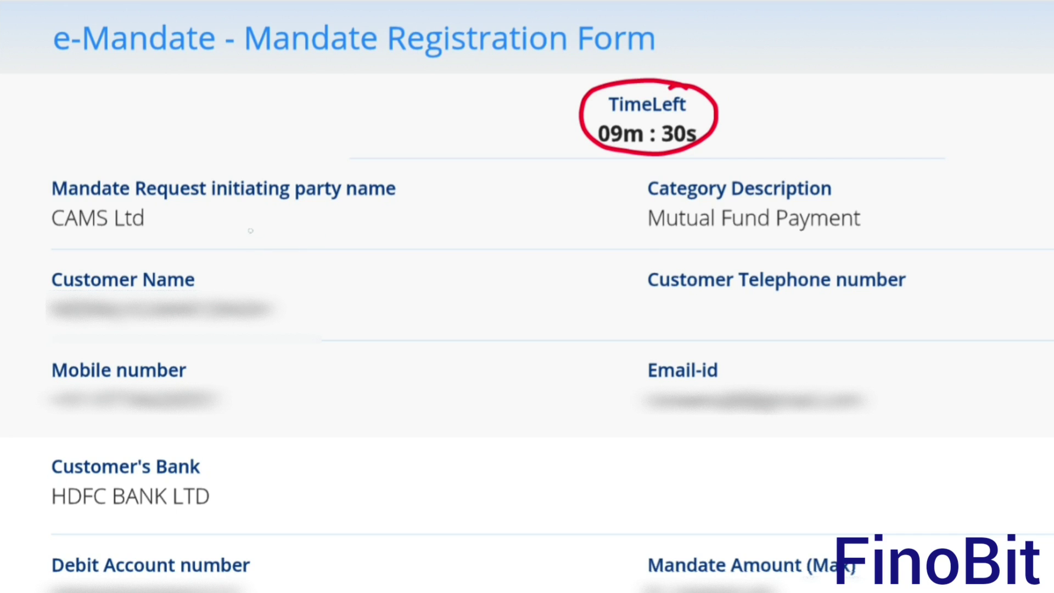
pyautogui.moveTo(338, 229)
pyautogui.mouseDown()
pyautogui.moveTo(254, 231)
pyautogui.moveTo(267, 241)
pyautogui.mouseUp()
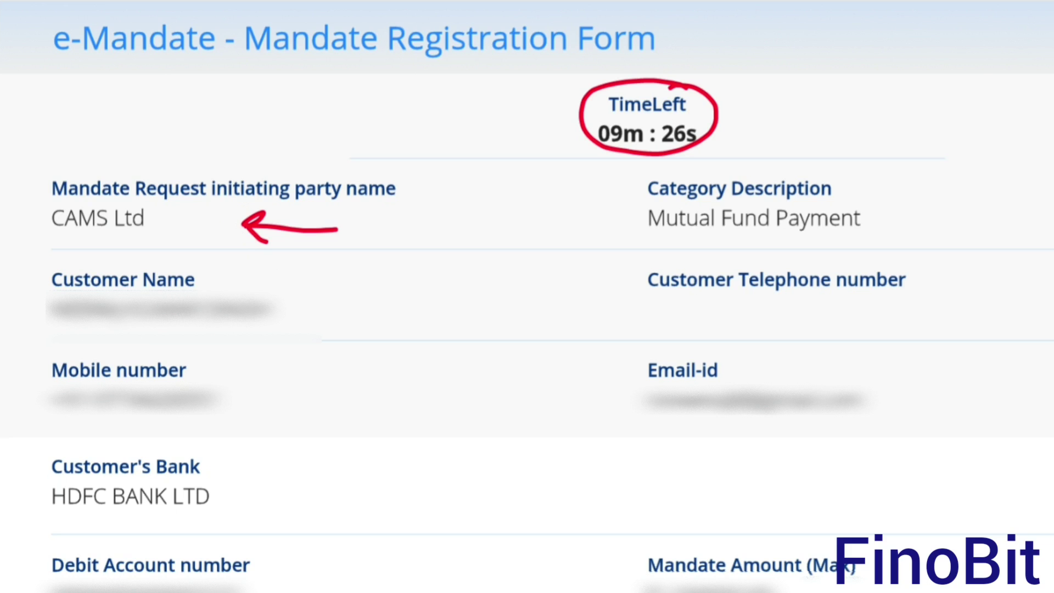
pyautogui.moveTo(866, 181)
pyautogui.mouseDown()
pyautogui.moveTo(743, 158)
pyautogui.moveTo(623, 238)
pyautogui.moveTo(844, 242)
pyautogui.moveTo(860, 180)
pyautogui.mouseUp()
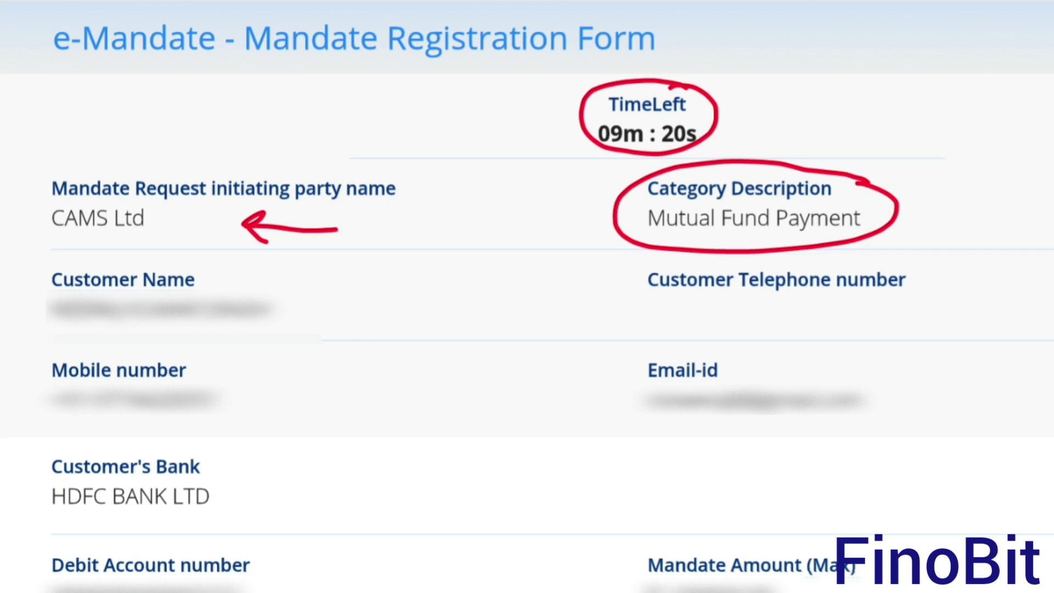
pyautogui.moveTo(439, 321)
pyautogui.mouseDown()
pyautogui.moveTo(377, 315)
pyautogui.moveTo(416, 329)
pyautogui.mouseUp()
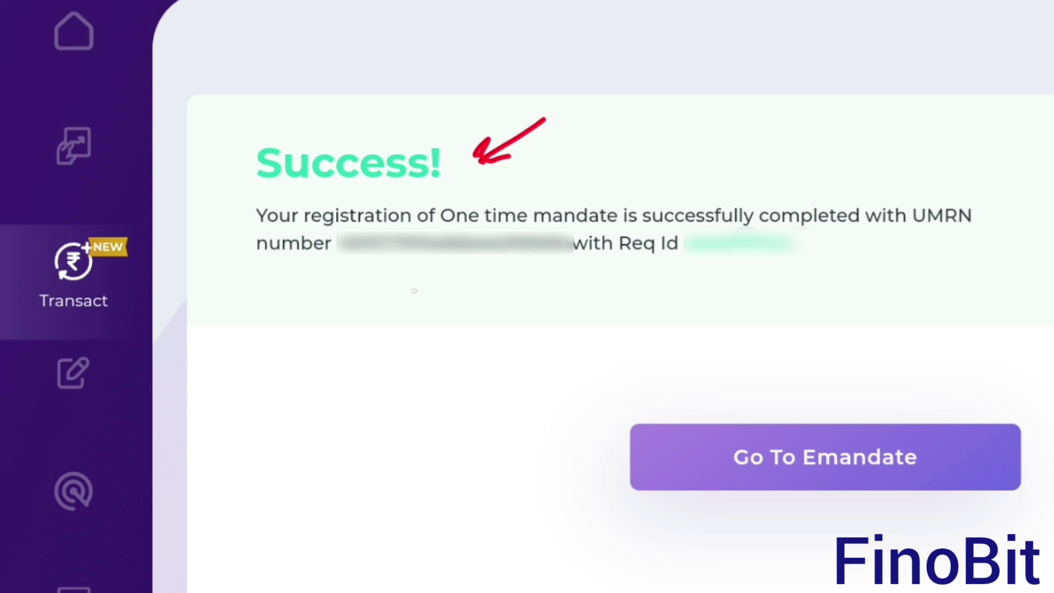
# Step: Check the completed registration's UMRN number and request ID, and expand the CAMS mandate's details in the Register eMandate list
pyautogui.moveTo(357, 276); pyautogui.dragTo(503, 273)
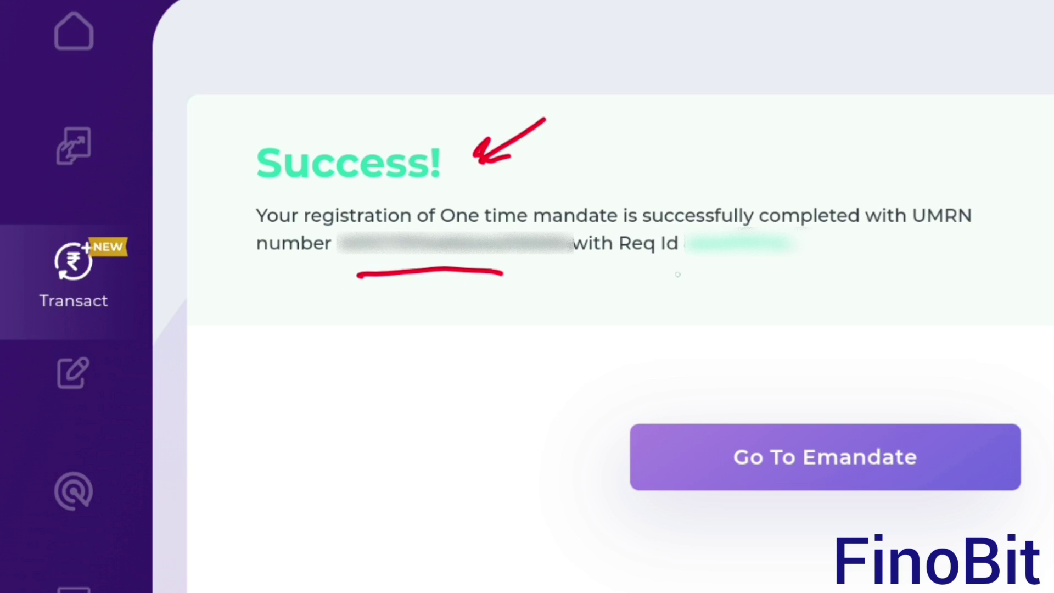
pyautogui.moveTo(678, 274); pyautogui.dragTo(784, 270)
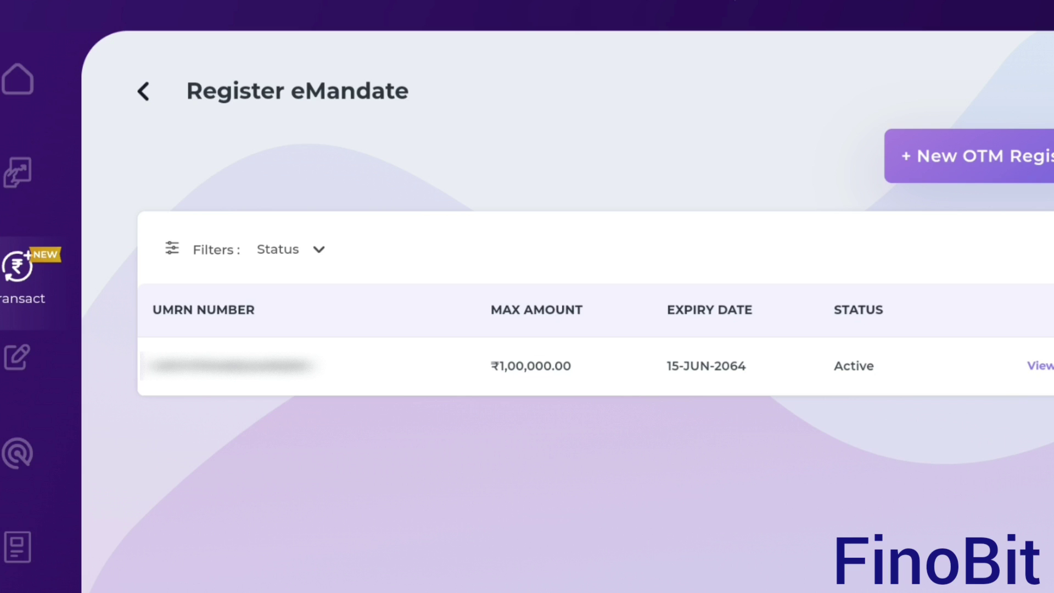
pyautogui.moveTo(35, 302)
pyautogui.mouseDown()
pyautogui.moveTo(67, 346)
pyautogui.moveTo(40, 322)
pyautogui.mouseUp()
pyautogui.moveTo(257, 395)
pyautogui.mouseDown()
pyautogui.moveTo(271, 440)
pyautogui.moveTo(263, 396)
pyautogui.mouseUp()
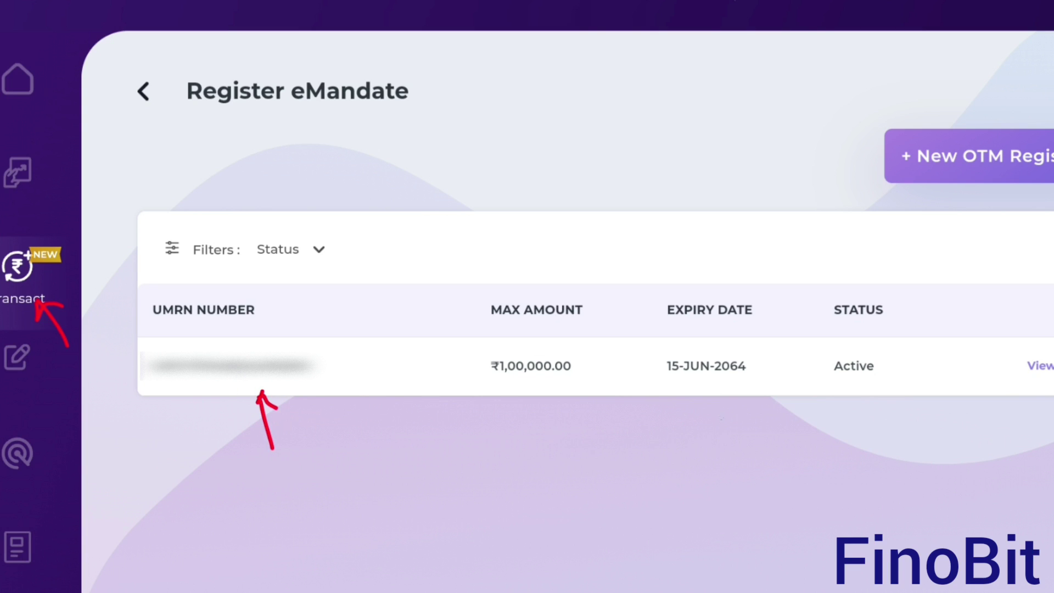
pyautogui.moveTo(721, 405)
pyautogui.mouseDown()
pyautogui.moveTo(726, 448)
pyautogui.moveTo(728, 422)
pyautogui.mouseUp()
pyautogui.moveTo(854, 405)
pyautogui.mouseDown()
pyautogui.moveTo(859, 446)
pyautogui.moveTo(869, 413)
pyautogui.mouseUp()
pyautogui.moveTo(1052, 343)
pyautogui.mouseDown()
pyautogui.moveTo(1014, 365)
pyautogui.moveTo(1046, 391)
pyautogui.mouseUp()
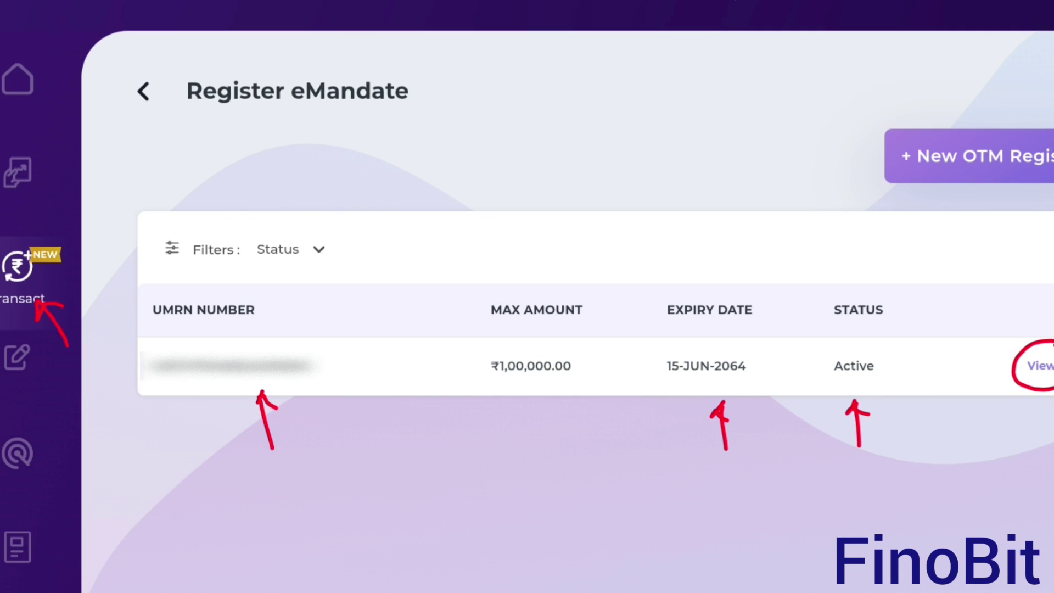
pyautogui.click(1039, 366)
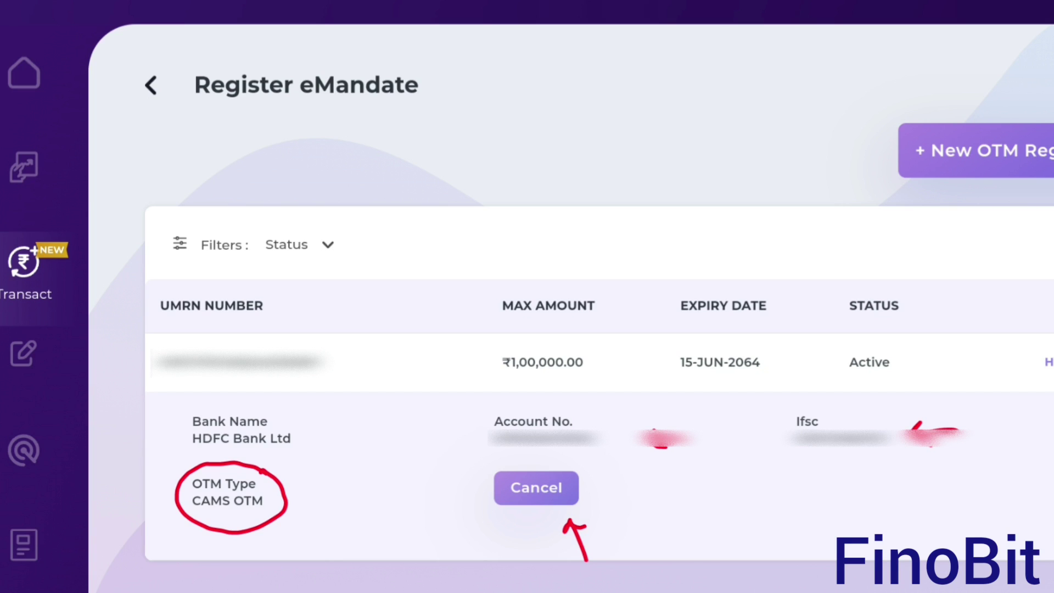
# Step: Start a new OTM registration for the KFIN Serviced Fund eMandate
pyautogui.moveTo(1018, 68)
pyautogui.mouseDown()
pyautogui.moveTo(1023, 118)
pyautogui.moveTo(1035, 108)
pyautogui.mouseUp()
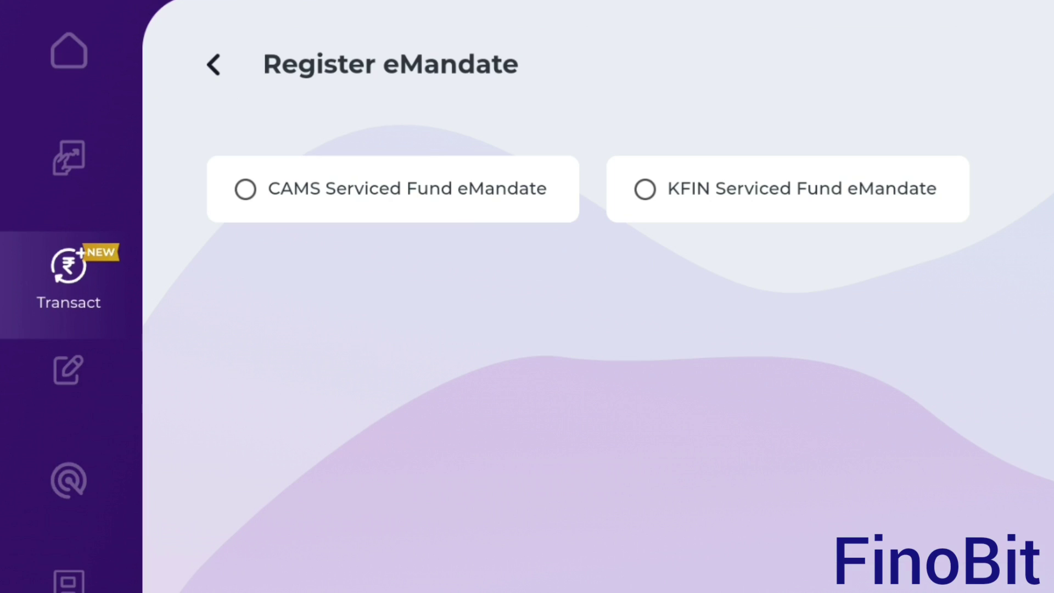
pyautogui.moveTo(656, 225); pyautogui.dragTo(671, 301)
pyautogui.moveTo(644, 248)
pyautogui.mouseDown()
pyautogui.moveTo(660, 228)
pyautogui.moveTo(678, 238)
pyautogui.mouseUp()
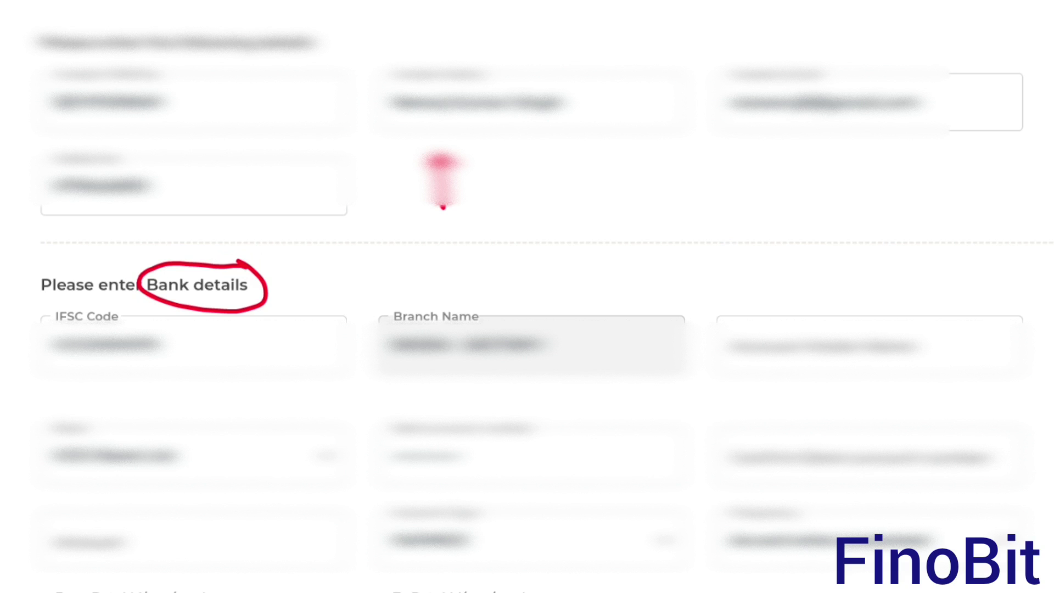
# Step: Review the KFin mandate registration form, accept the accuracy declaration for Net Banking and submit the mandate
pyautogui.scroll(-5, 527, 297)
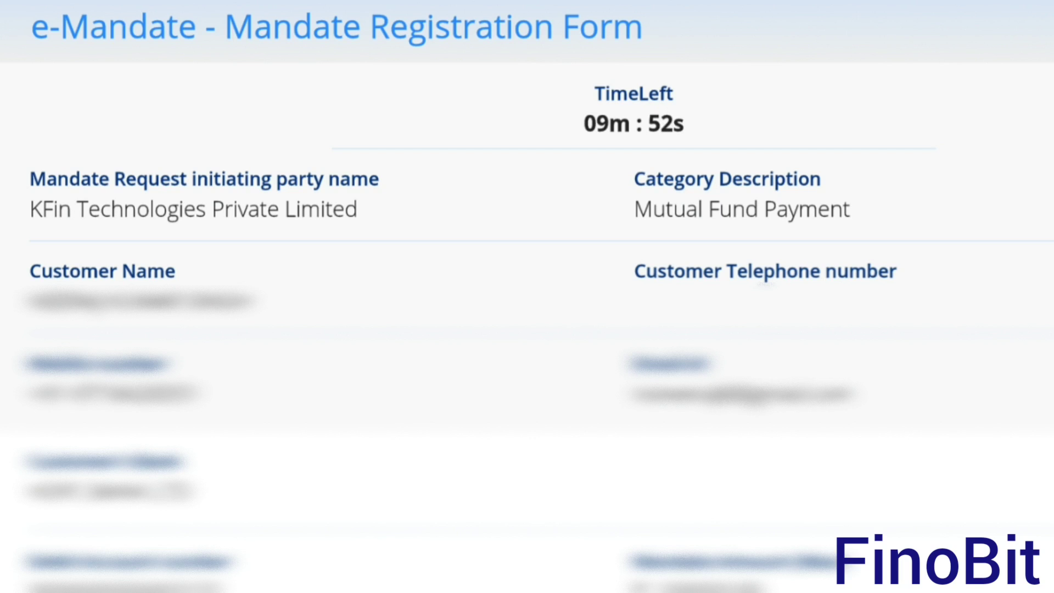
pyautogui.moveTo(679, 70)
pyautogui.mouseDown()
pyautogui.moveTo(600, 160)
pyautogui.moveTo(682, 74)
pyautogui.mouseUp()
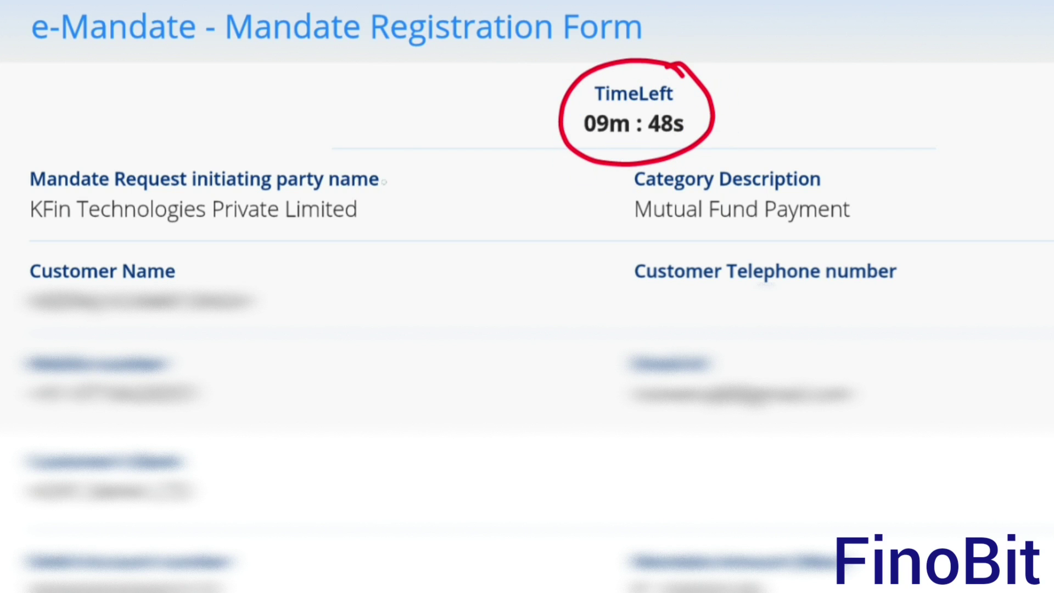
pyautogui.moveTo(399, 167)
pyautogui.mouseDown()
pyautogui.moveTo(356, 150)
pyautogui.moveTo(114, 149)
pyautogui.moveTo(31, 226)
pyautogui.moveTo(188, 244)
pyautogui.moveTo(370, 240)
pyautogui.moveTo(403, 163)
pyautogui.mouseUp()
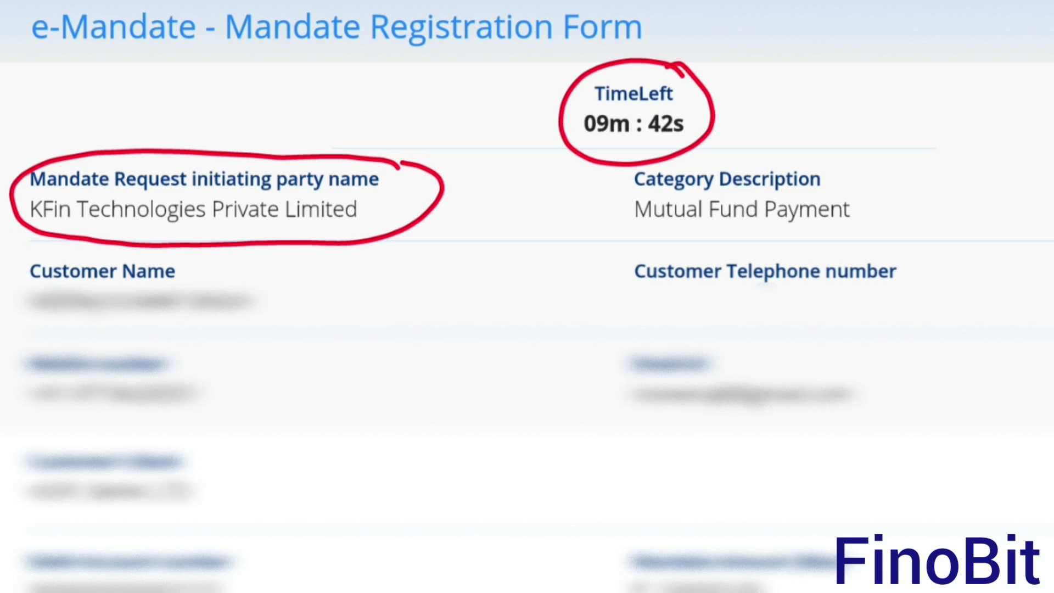
pyautogui.moveTo(630, 240); pyautogui.dragTo(869, 240)
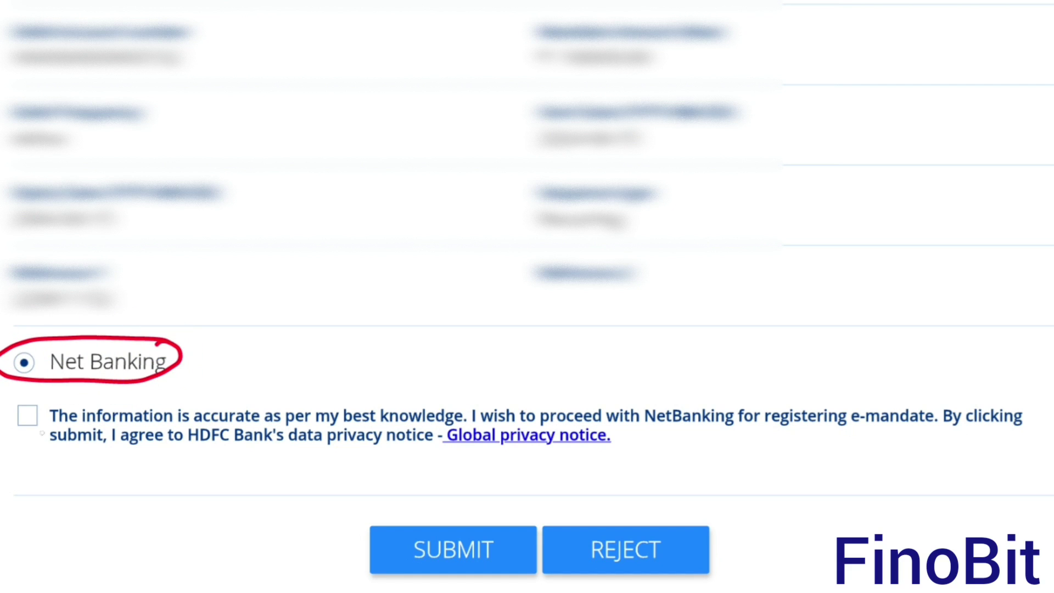
pyautogui.click(27, 415)
pyautogui.click(466, 499)
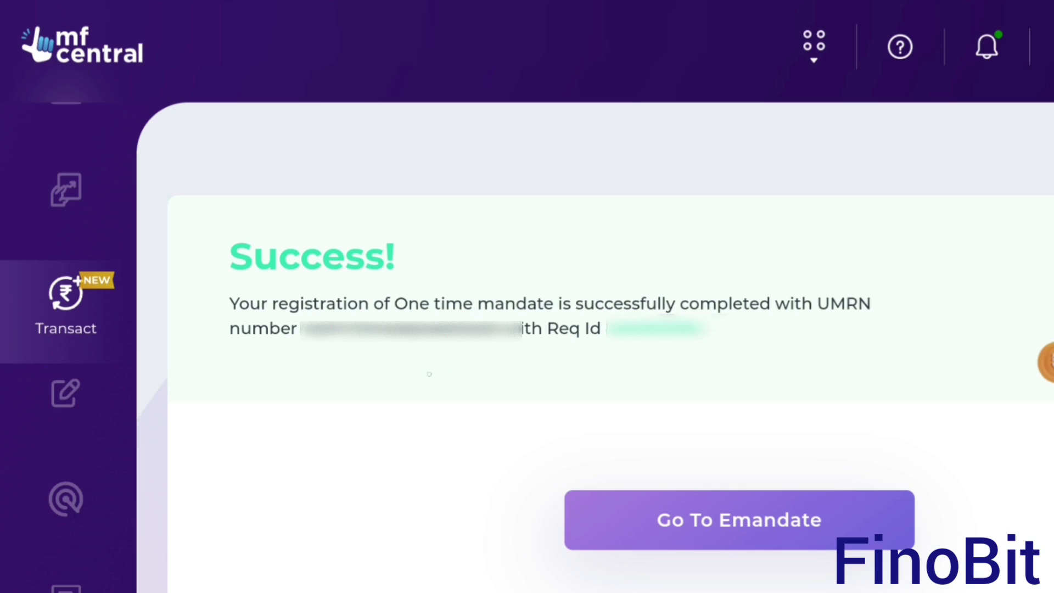
# Step: Check the KFin registration's UMRN number and request ID, and go to the eMandate list
pyautogui.moveTo(328, 361); pyautogui.dragTo(467, 358)
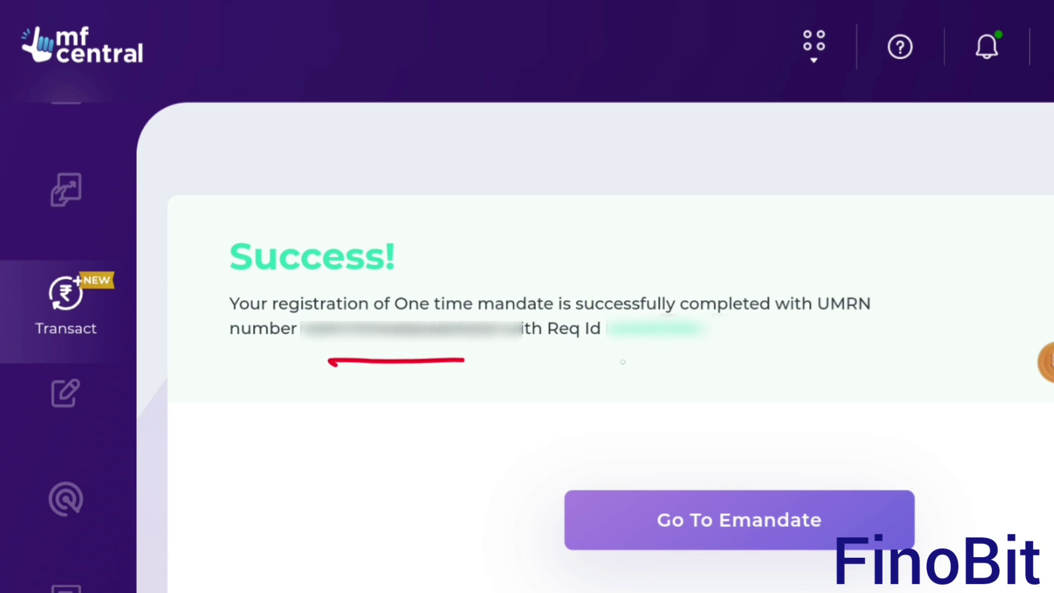
pyautogui.moveTo(609, 354); pyautogui.dragTo(687, 355)
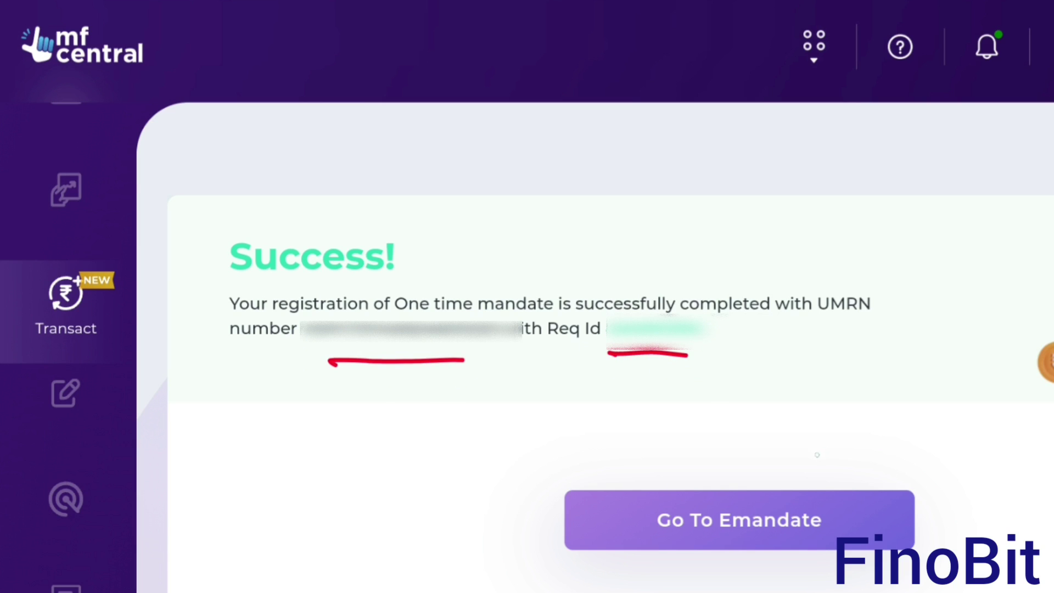
pyautogui.moveTo(797, 400); pyautogui.dragTo(807, 463)
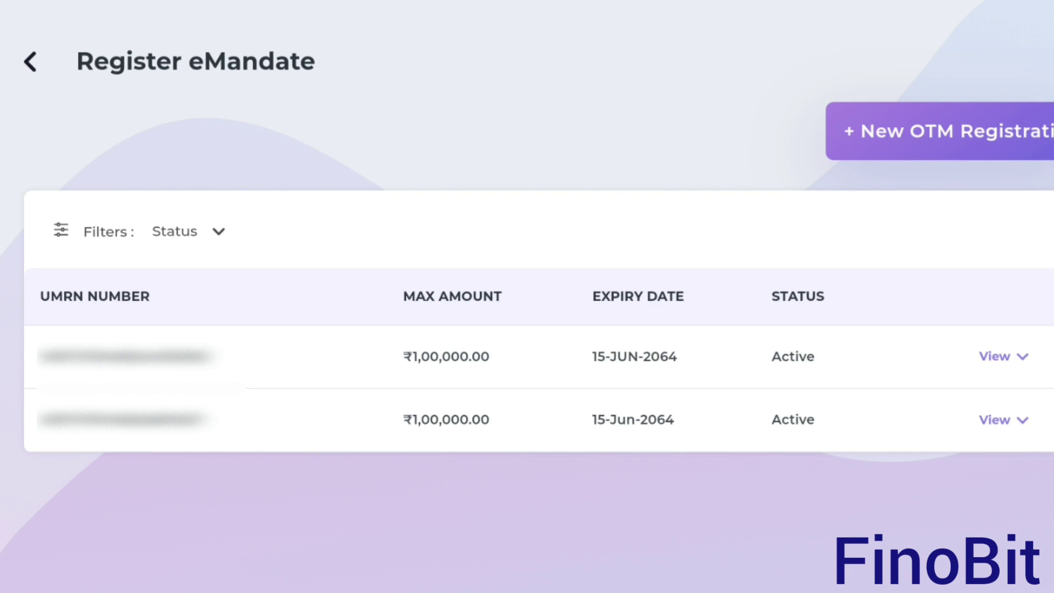
# Step: Check the status of both registered mandates and expand the second mandate to examine its bank details and OTM type
pyautogui.moveTo(2, 366); pyautogui.dragTo(22, 346)
pyautogui.moveTo(2, 446); pyautogui.dragTo(20, 420)
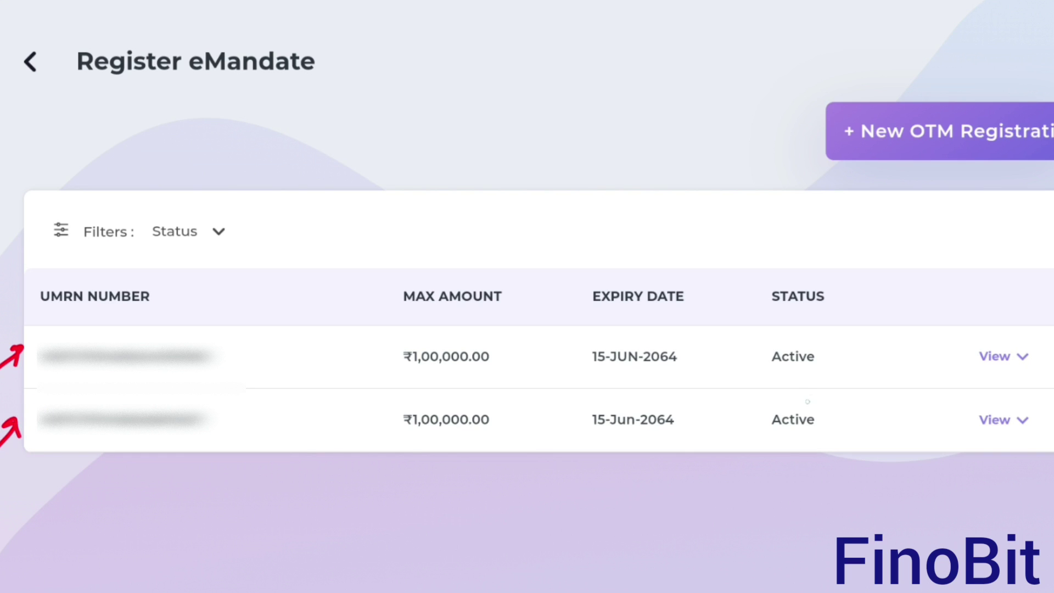
pyautogui.moveTo(815, 403); pyautogui.dragTo(841, 430)
pyautogui.moveTo(803, 333); pyautogui.dragTo(829, 355)
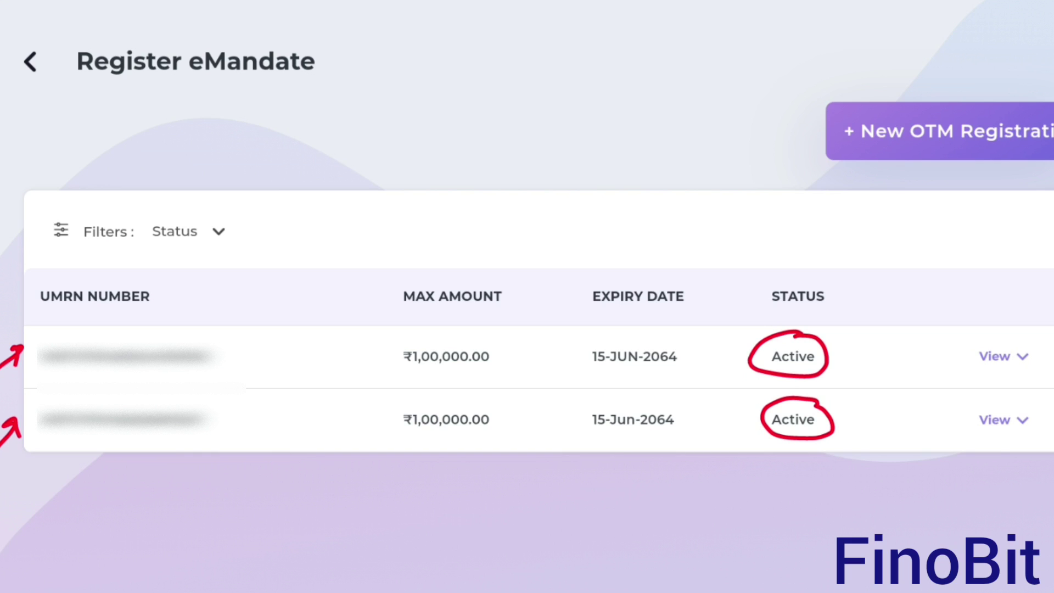
pyautogui.moveTo(1024, 398)
pyautogui.mouseDown()
pyautogui.moveTo(977, 404)
pyautogui.moveTo(1017, 390)
pyautogui.moveTo(1027, 400)
pyautogui.mouseUp()
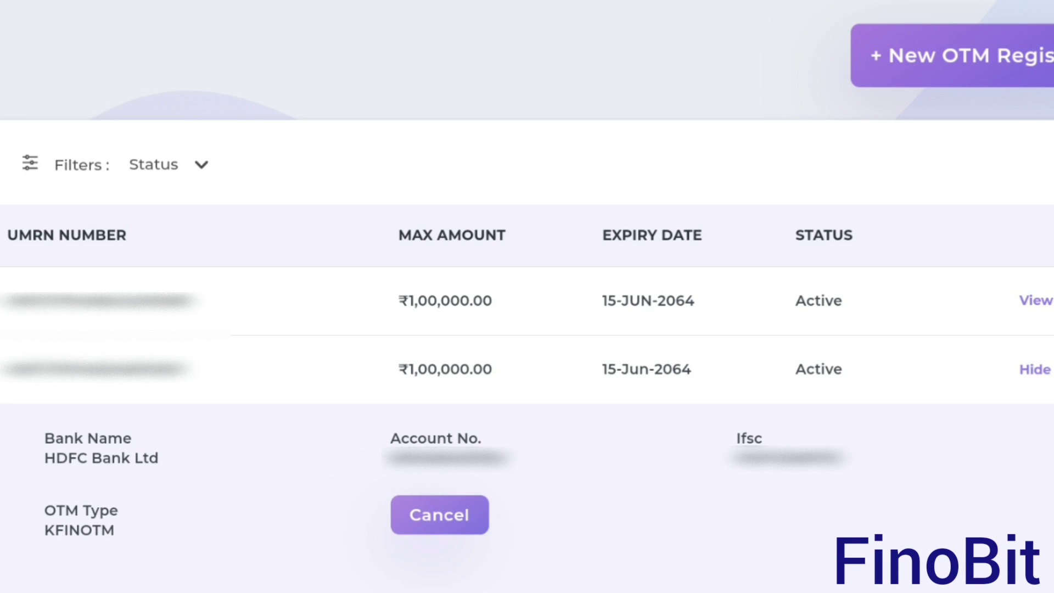
pyautogui.moveTo(1052, 268)
pyautogui.mouseDown()
pyautogui.moveTo(1005, 297)
pyautogui.moveTo(1052, 329)
pyautogui.mouseUp()
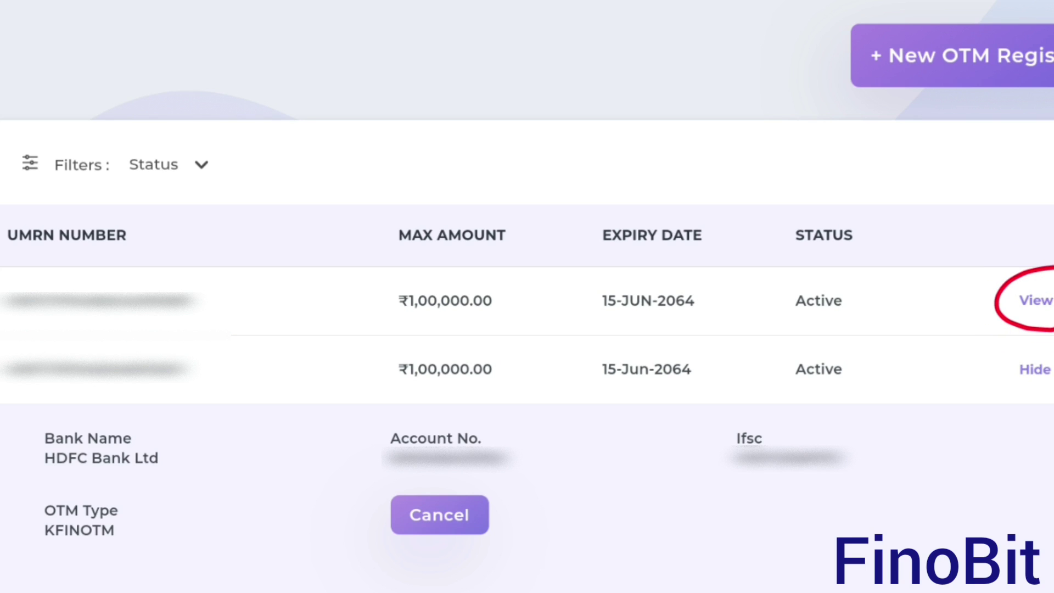
pyautogui.moveTo(125, 498)
pyautogui.mouseDown()
pyautogui.moveTo(24, 499)
pyautogui.moveTo(114, 565)
pyautogui.moveTo(124, 497)
pyautogui.mouseUp()
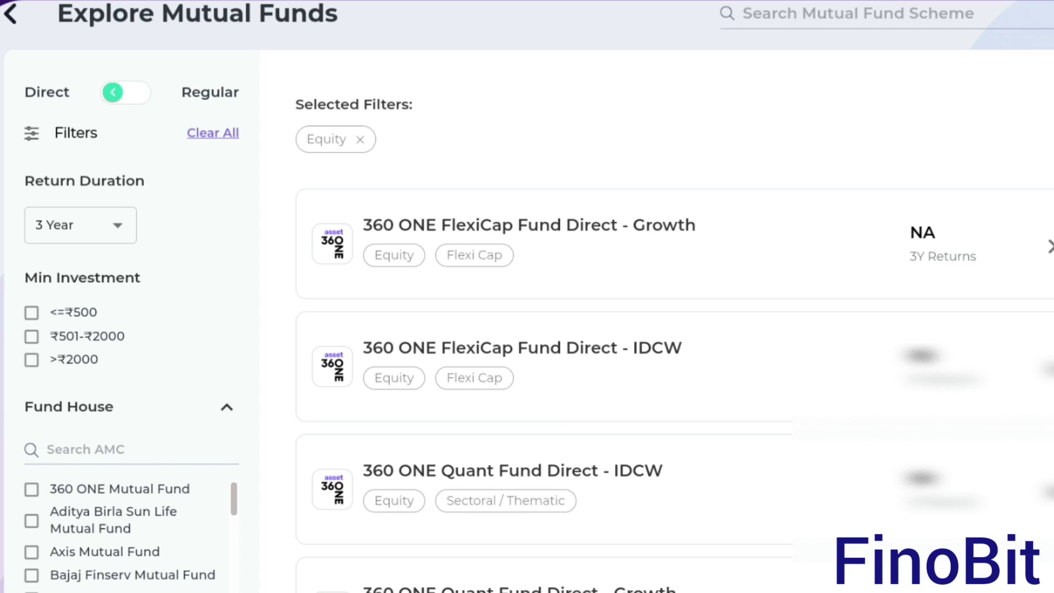
# Step: Open the SIP investment form for 360 ONE FlexiCap Fund Direct - Growth and review the Direct and RIA modes and profile details
pyautogui.moveTo(426, 200)
pyautogui.mouseDown()
pyautogui.moveTo(360, 247)
pyautogui.moveTo(425, 204)
pyautogui.mouseUp()
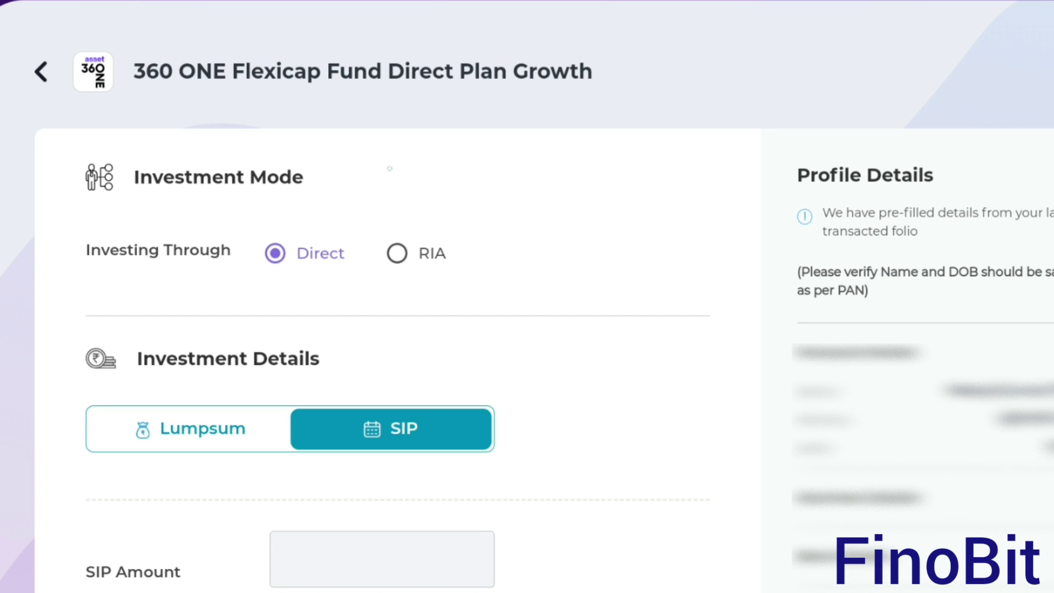
pyautogui.moveTo(317, 220)
pyautogui.mouseDown()
pyautogui.moveTo(281, 225)
pyautogui.moveTo(348, 242)
pyautogui.moveTo(321, 221)
pyautogui.mouseUp()
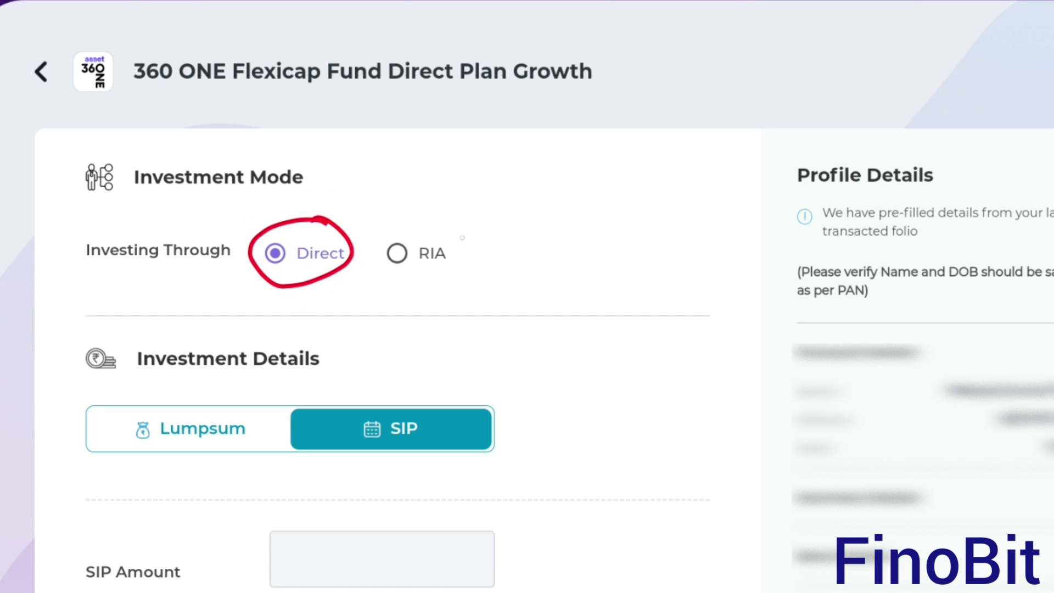
pyautogui.moveTo(430, 223)
pyautogui.mouseDown()
pyautogui.moveTo(407, 218)
pyautogui.moveTo(438, 217)
pyautogui.moveTo(425, 221)
pyautogui.mouseUp()
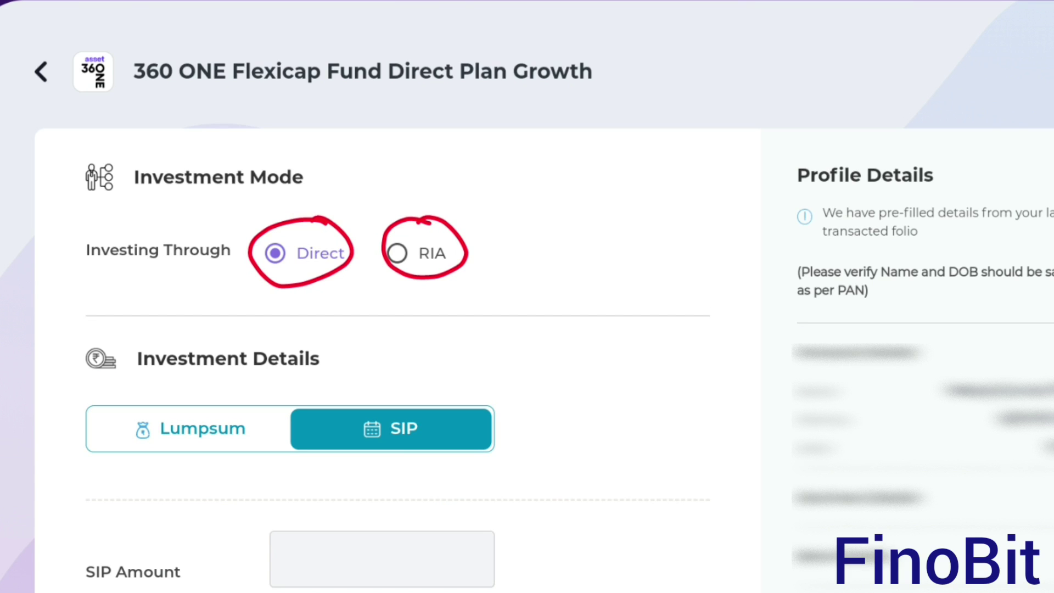
pyautogui.moveTo(735, 282)
pyautogui.mouseDown()
pyautogui.moveTo(748, 384)
pyautogui.moveTo(760, 372)
pyautogui.mouseUp()
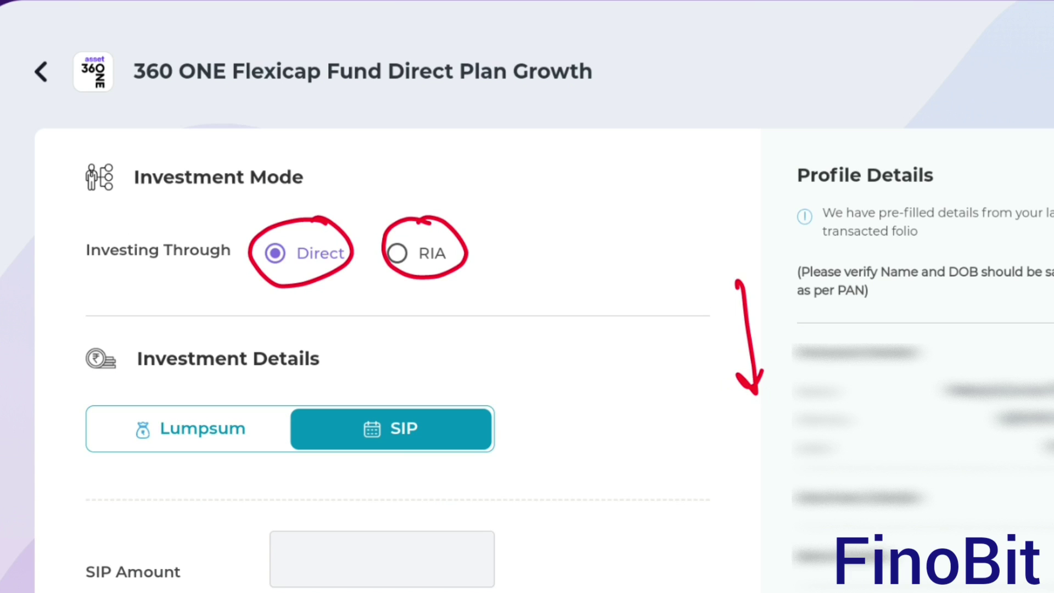